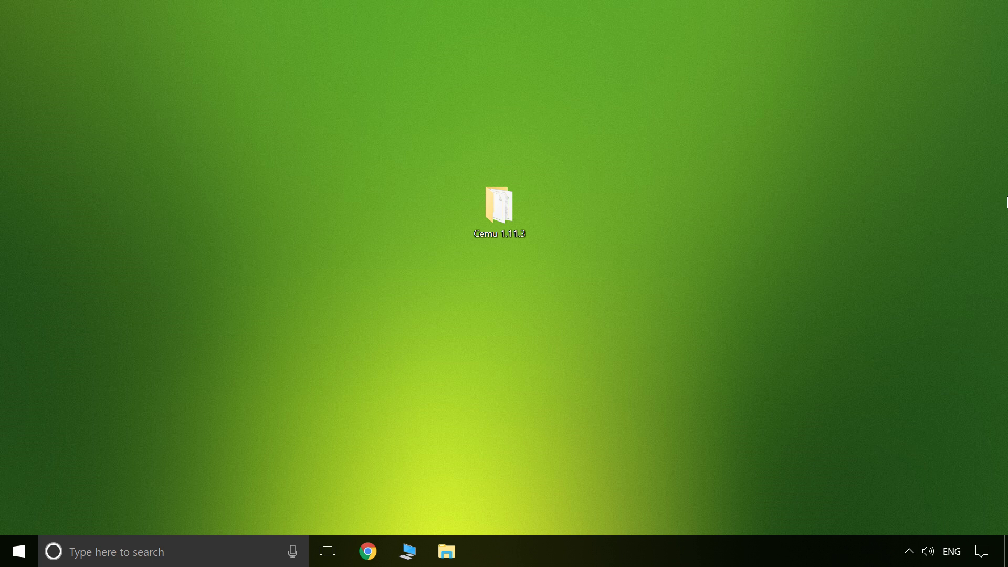
double_click(494, 220)
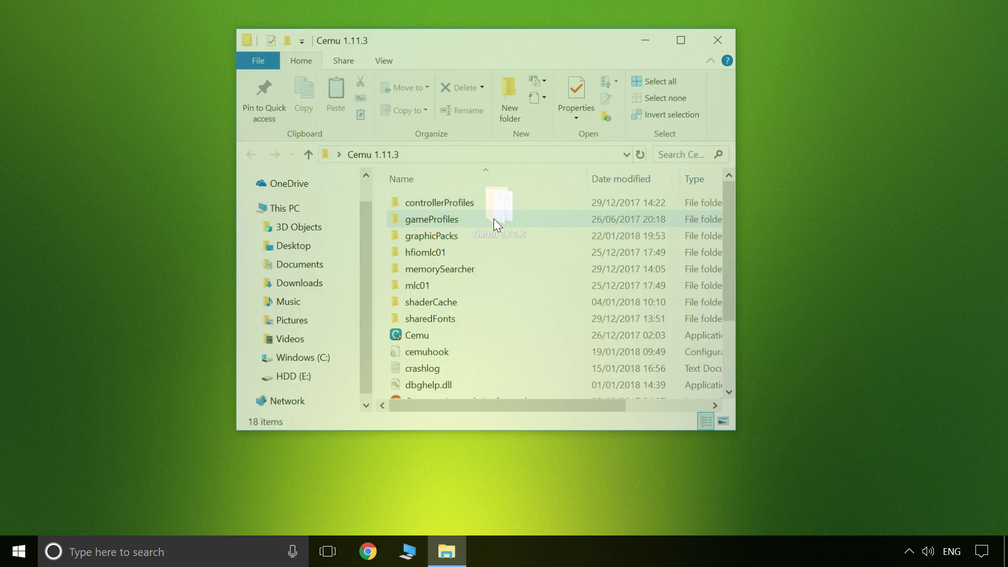
double_click(476, 218)
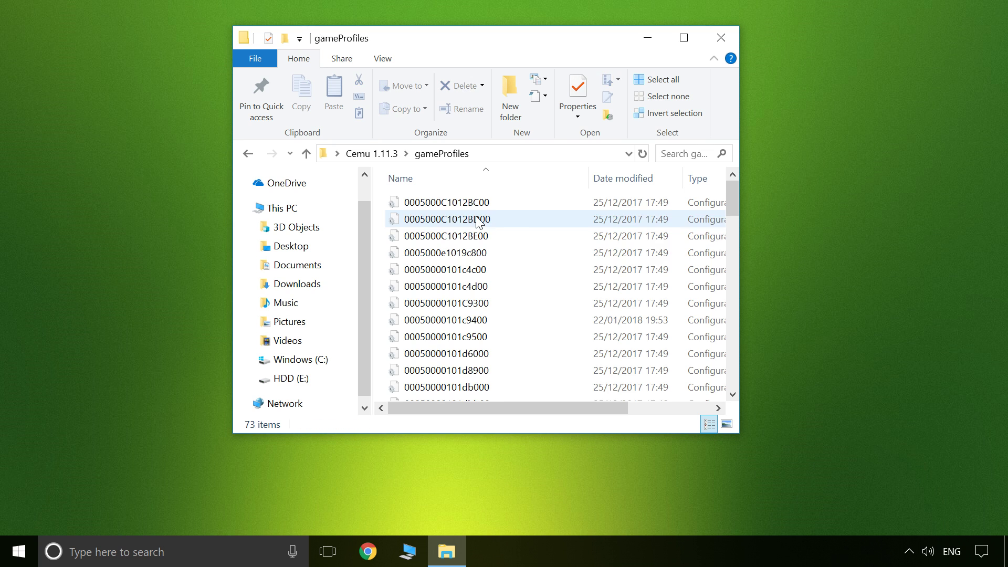
drag(736, 200, 733, 208)
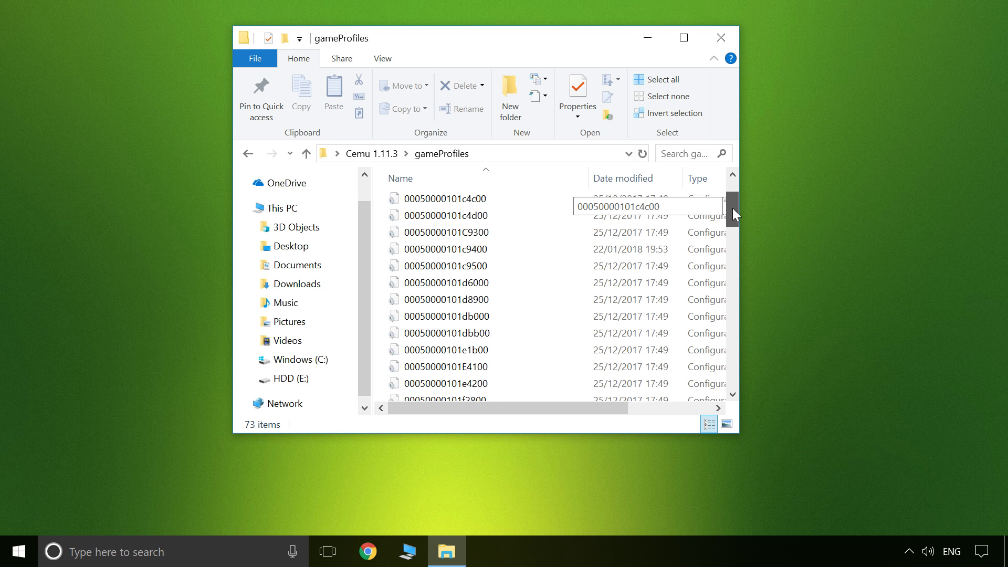
click(516, 255)
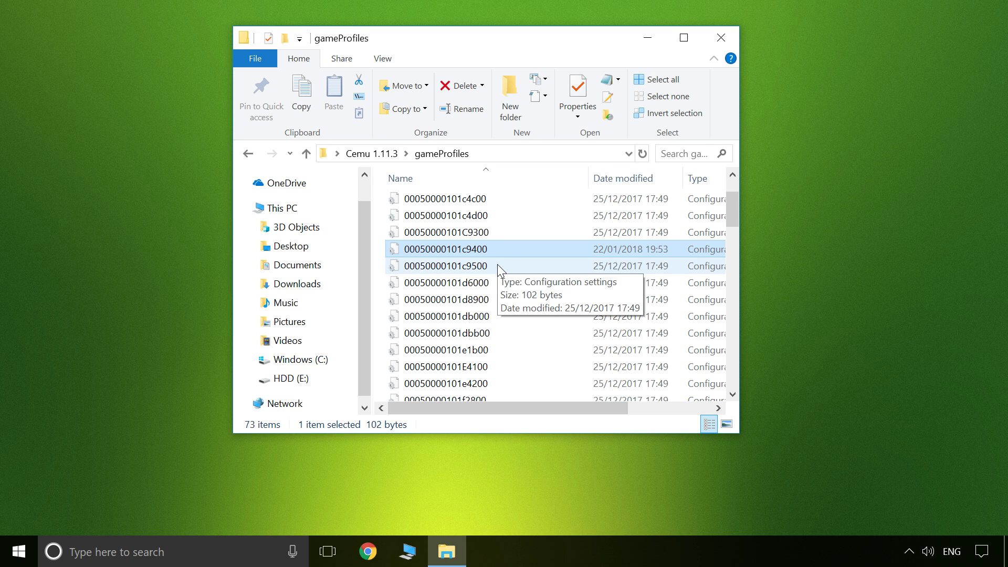
Step: Change disableGPUFence from true to false in the BotW profile, save it, and close Notepad
double_click(505, 255)
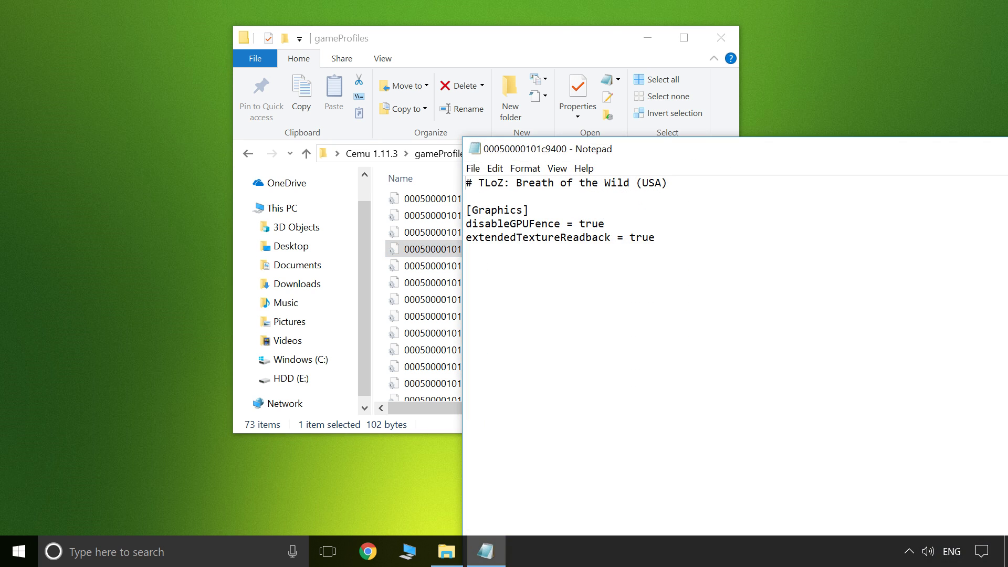
double_click(591, 223)
text(false)
click(473, 168)
click(512, 220)
drag(597, 149, 292, 147)
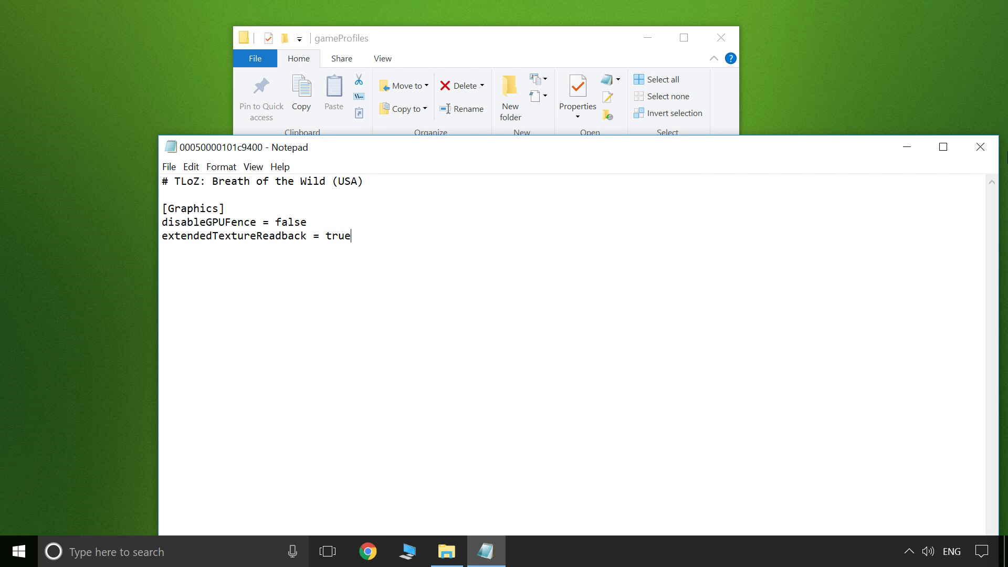
click(980, 148)
Step: Open the patches file in Cemu 1.11.3\graphicPacks\BreathOfTheWild_FPS++
click(249, 155)
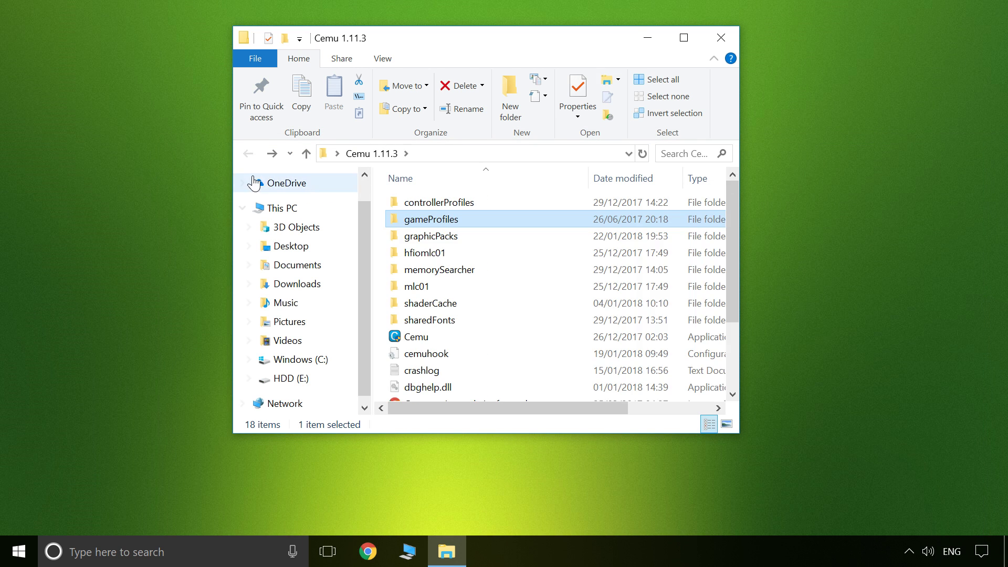
double_click(517, 236)
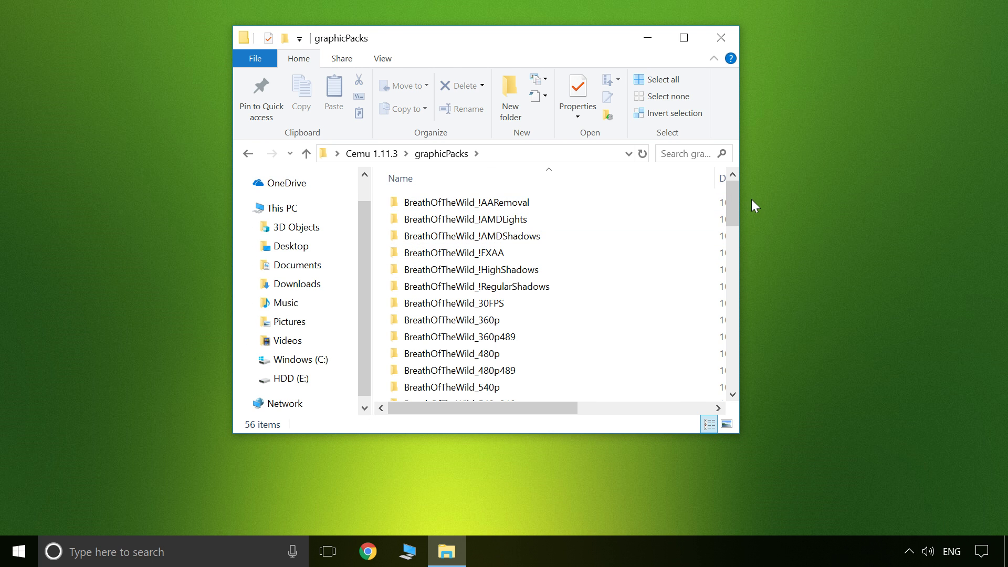
drag(735, 212, 719, 362)
double_click(535, 245)
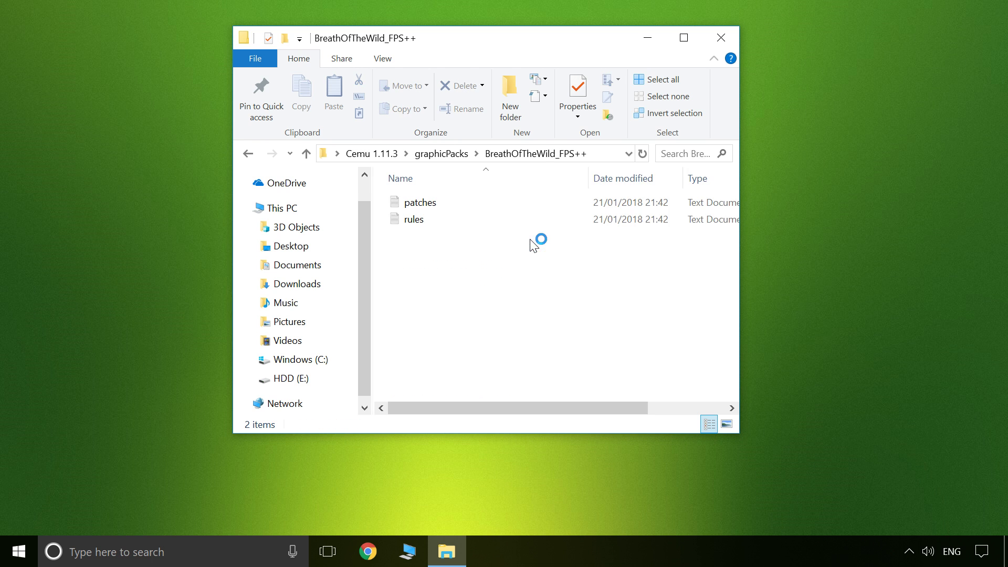
double_click(498, 205)
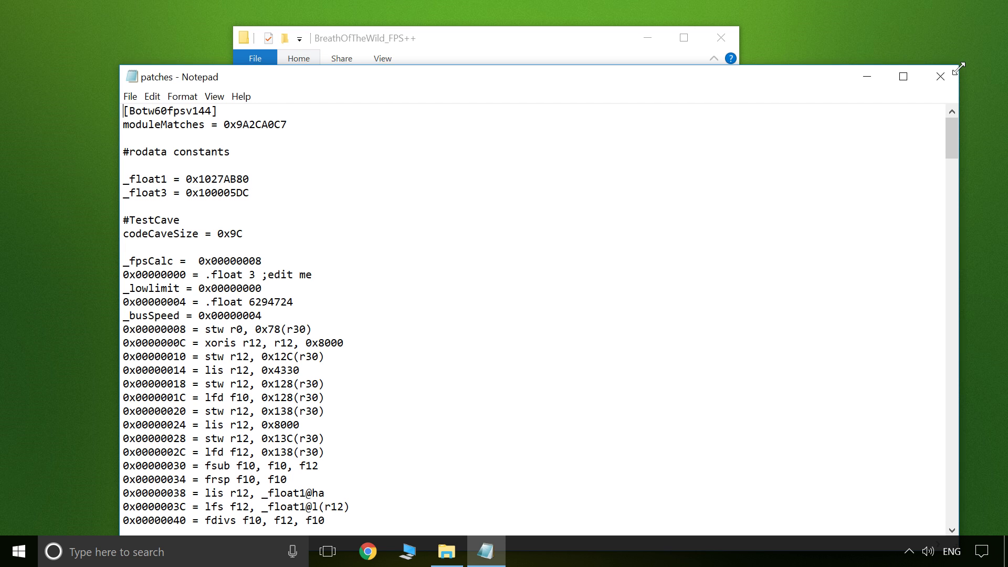
Step: Resize Notepad and scroll past [BotwFPSv176V192] to the frame-limiting section
drag(958, 62, 799, 198)
drag(590, 214, 644, 79)
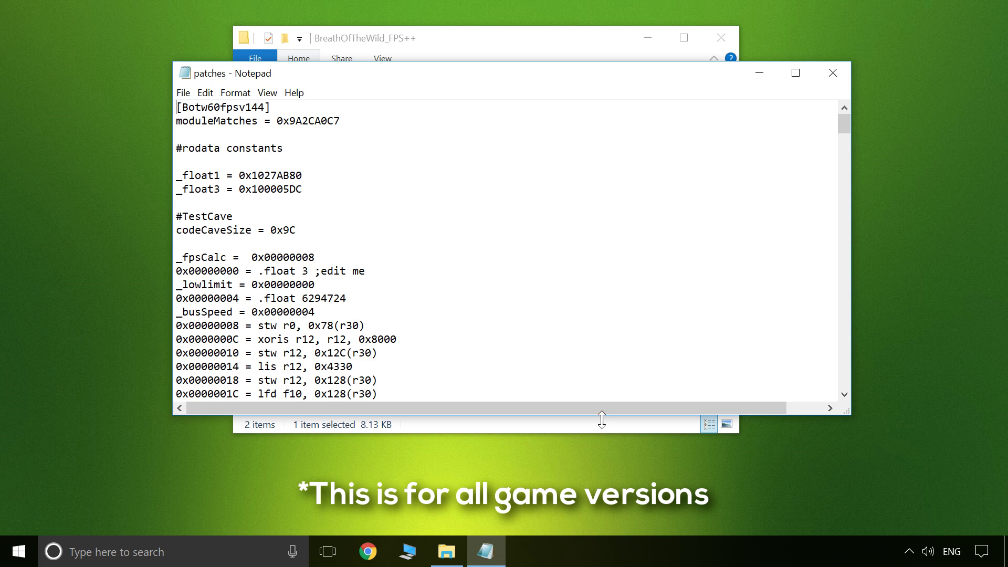
drag(601, 414, 597, 464)
drag(845, 127, 846, 349)
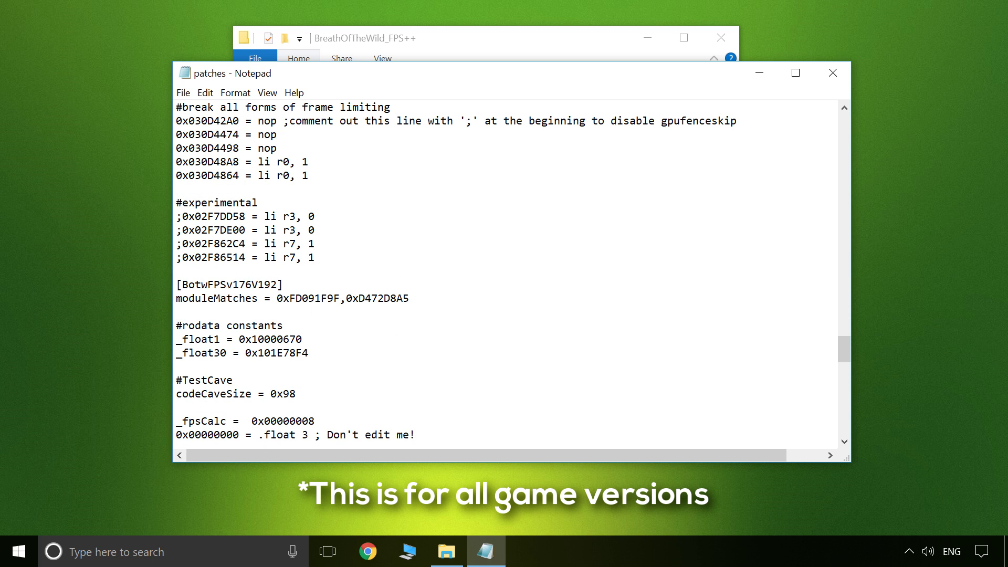
mouse_move(284, 284)
mouse_down()
mouse_move(176, 284)
mouse_move(284, 284)
mouse_up()
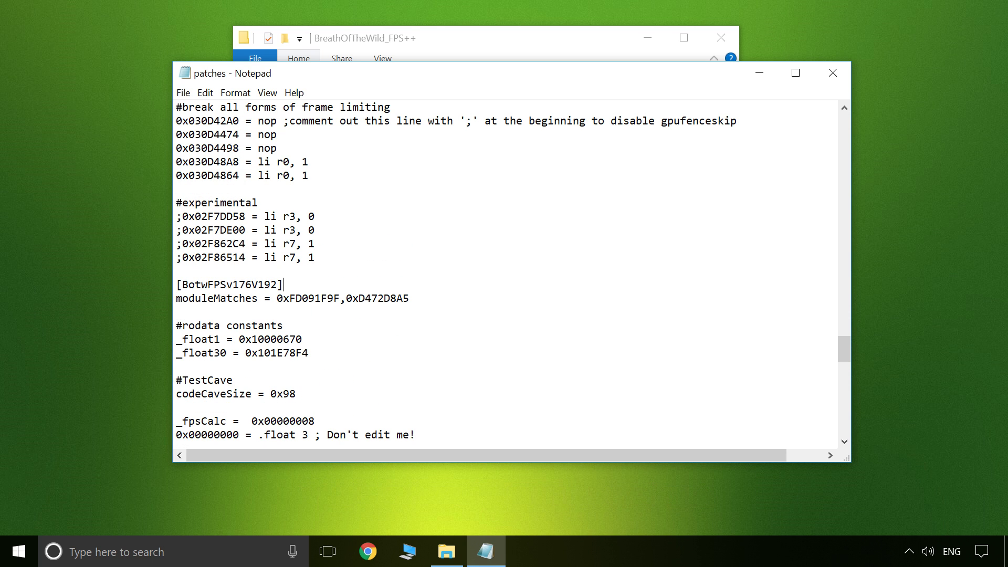
drag(845, 350, 848, 421)
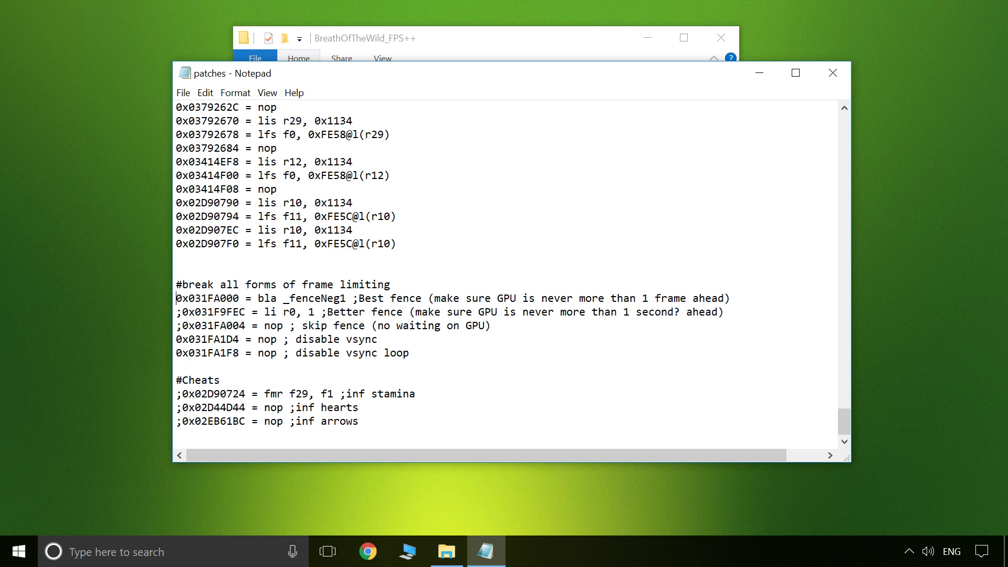
Step: Comment out the '0x031FA000 = bla _fenceNeg1' line with ';', save, and close the patches file
text(;)
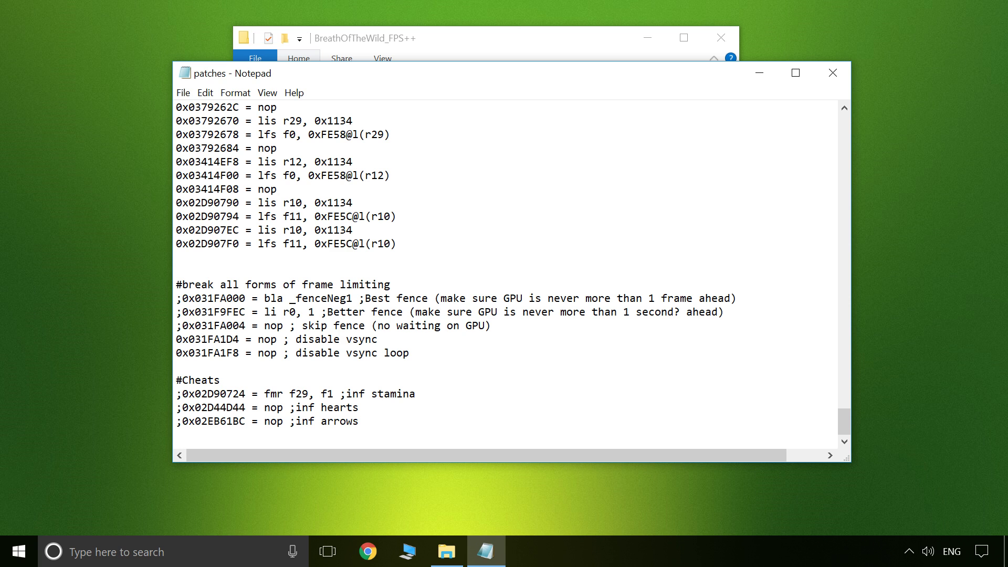
click(183, 92)
click(243, 143)
click(842, 75)
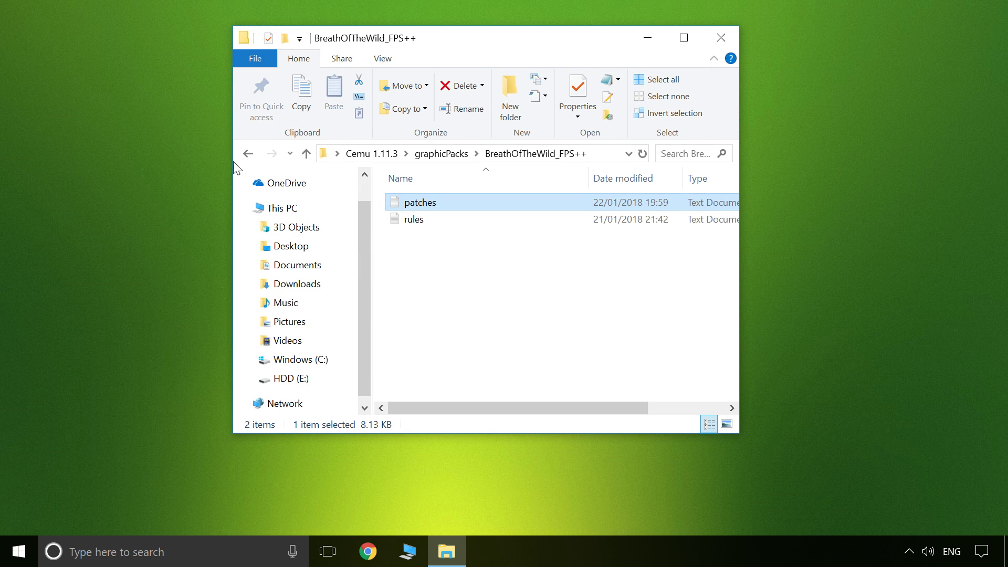
Step: Go back twice to the Cemu 1.11.3 folder and launch Cemu.exe
click(248, 154)
click(248, 153)
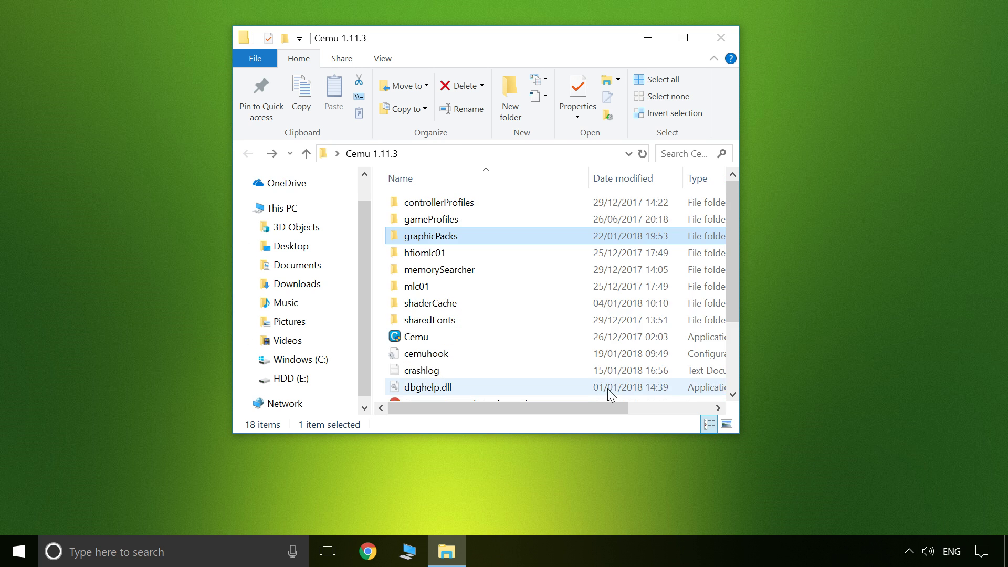
double_click(474, 337)
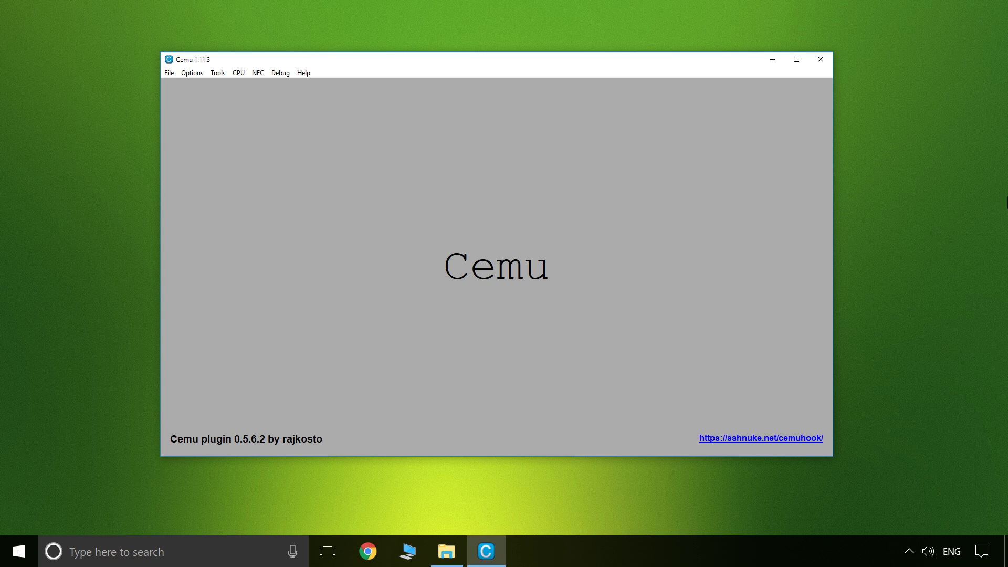
Step: Start Breath of the Wild from the File menu's recent games list
click(186, 74)
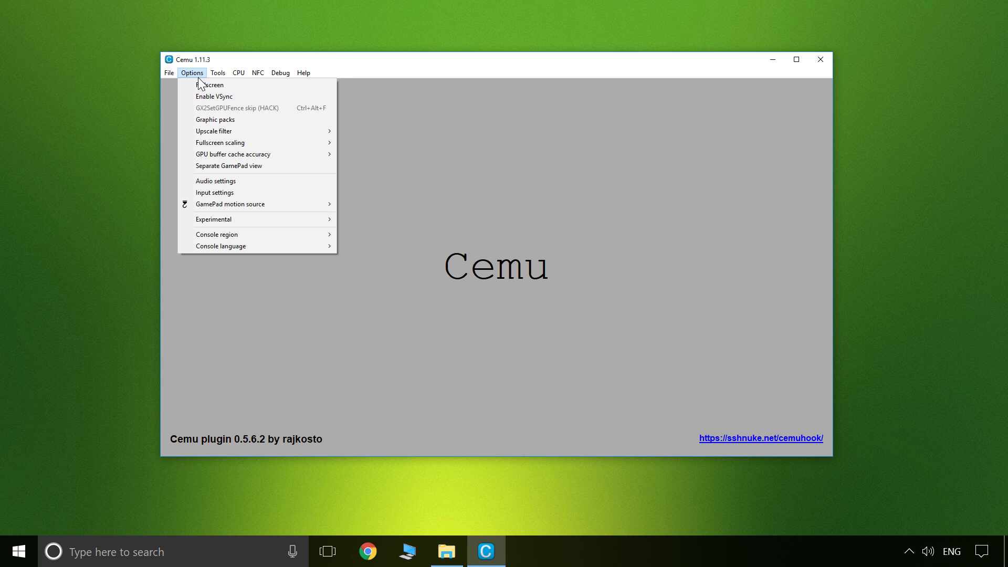
click(399, 109)
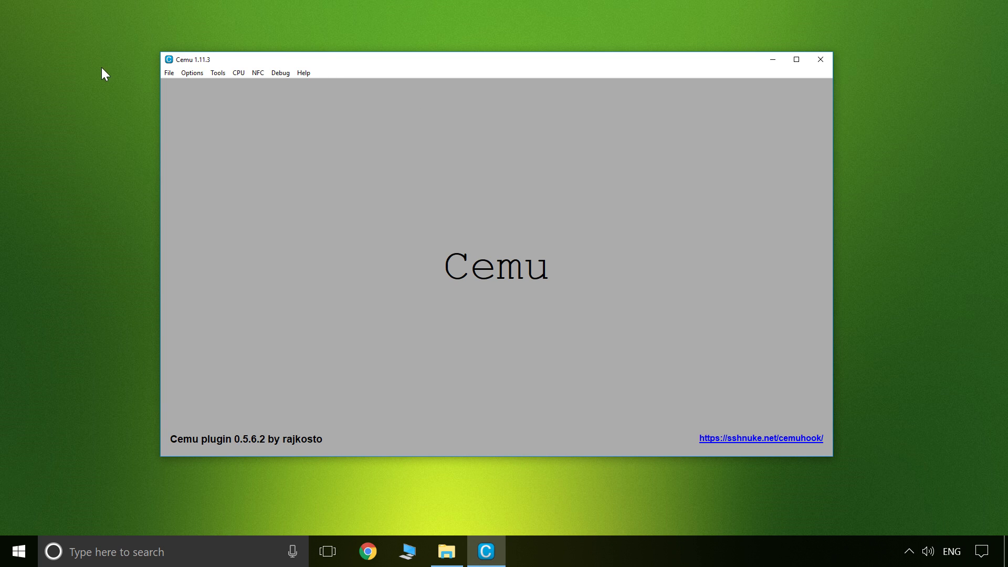
click(168, 71)
click(208, 111)
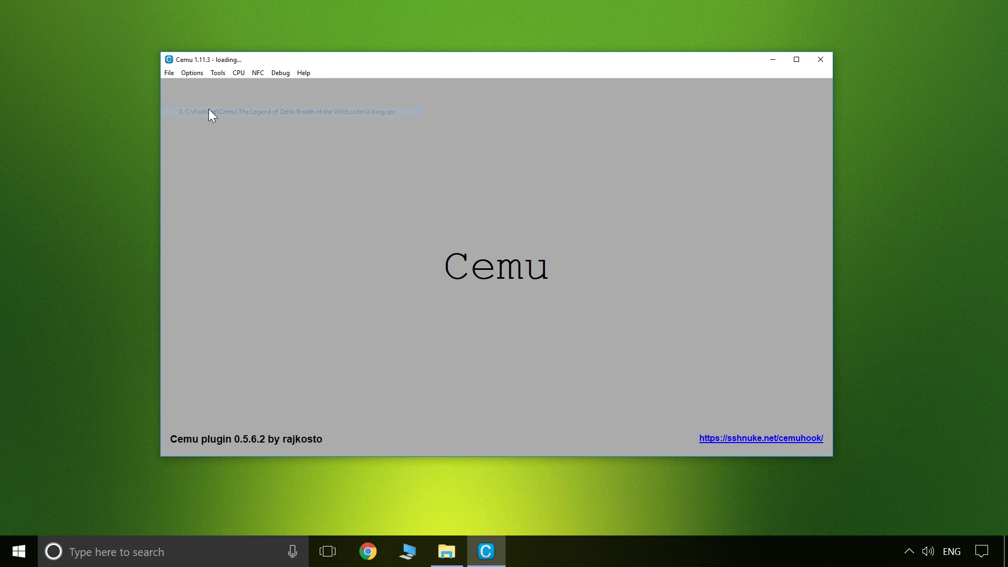
click(186, 71)
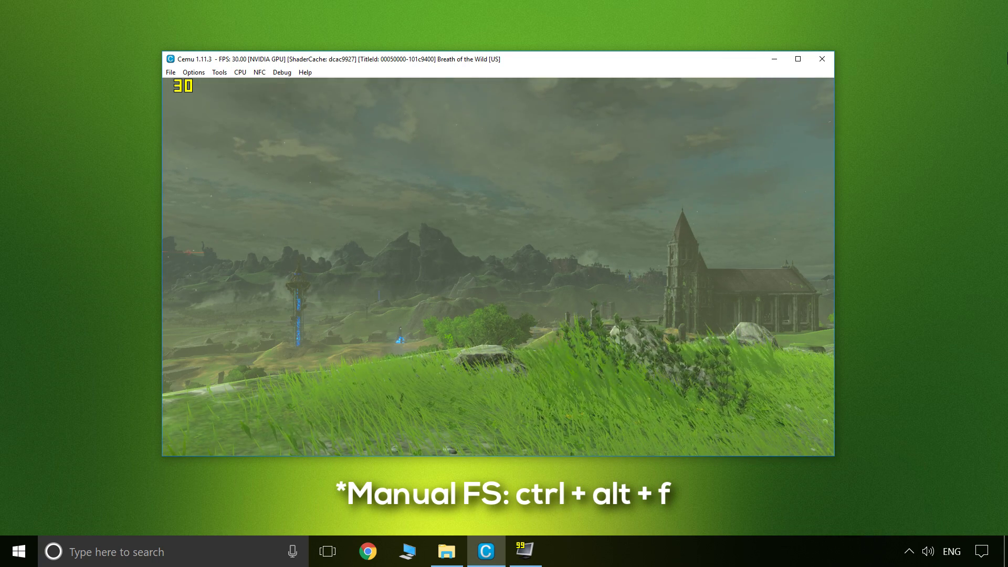
Step: Enable GX2SetGPUFence skip (HACK) in the Options menu, raising the game from 30 to 39 FPS
click(194, 72)
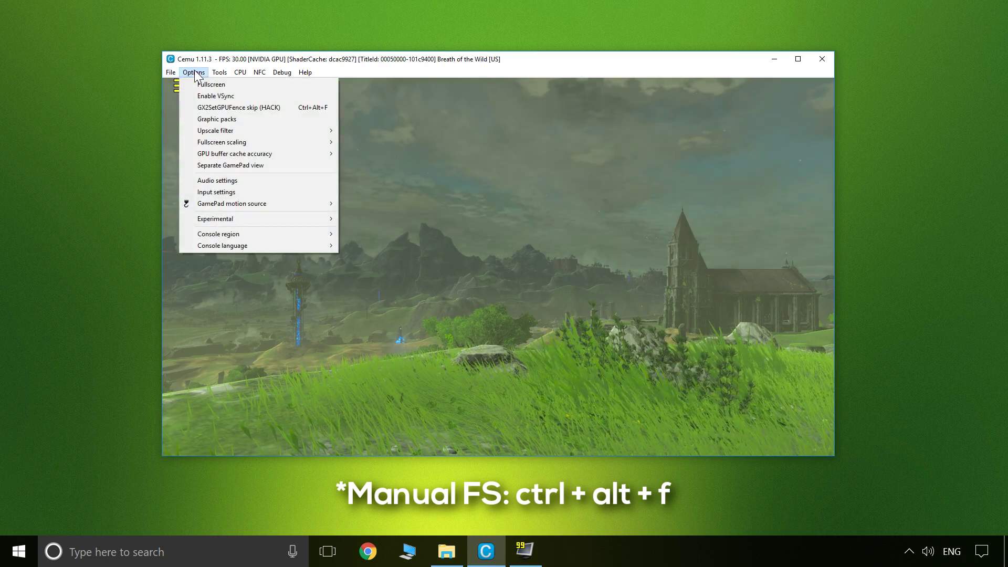
click(193, 72)
click(194, 72)
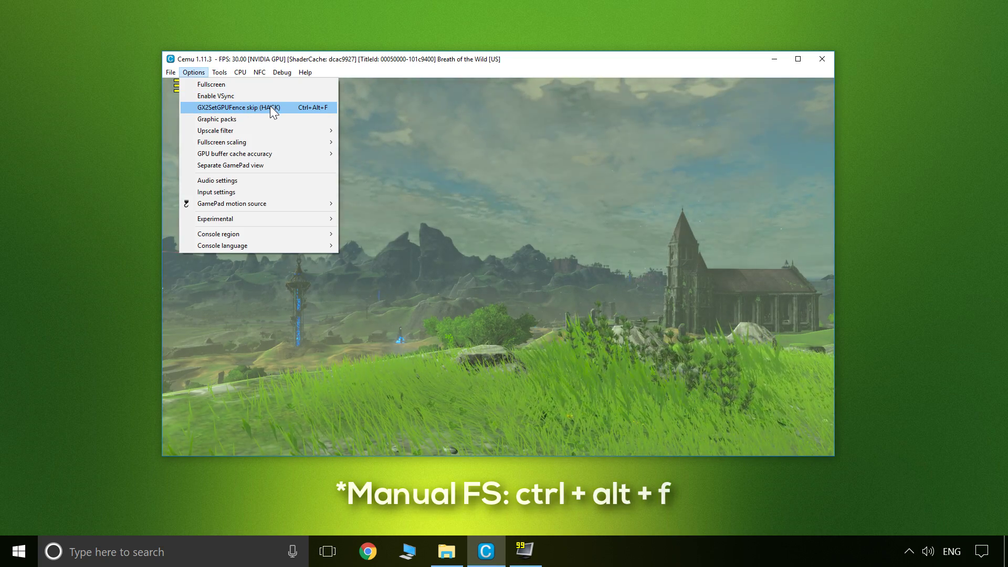
click(667, 84)
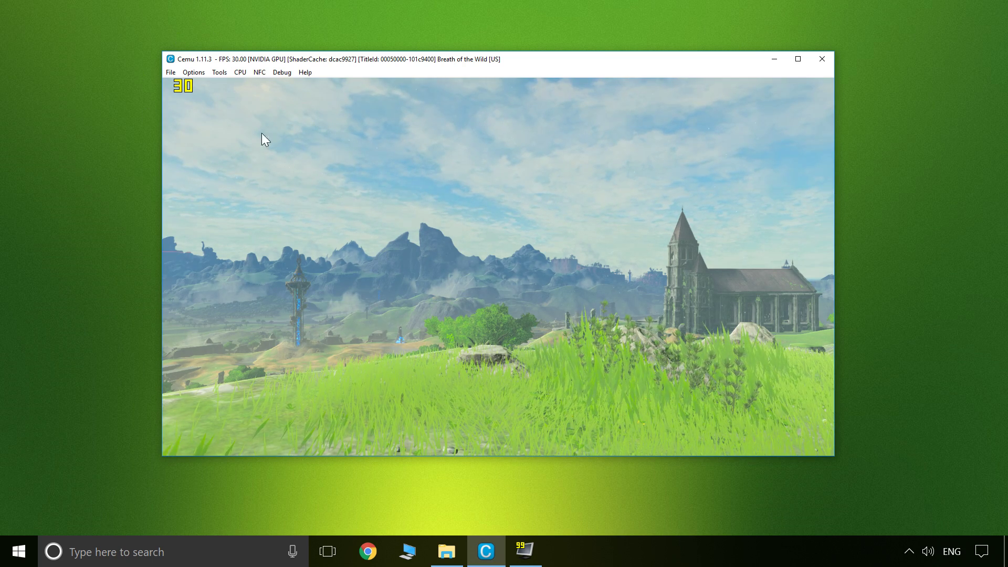
click(194, 74)
mouse_move(219, 72)
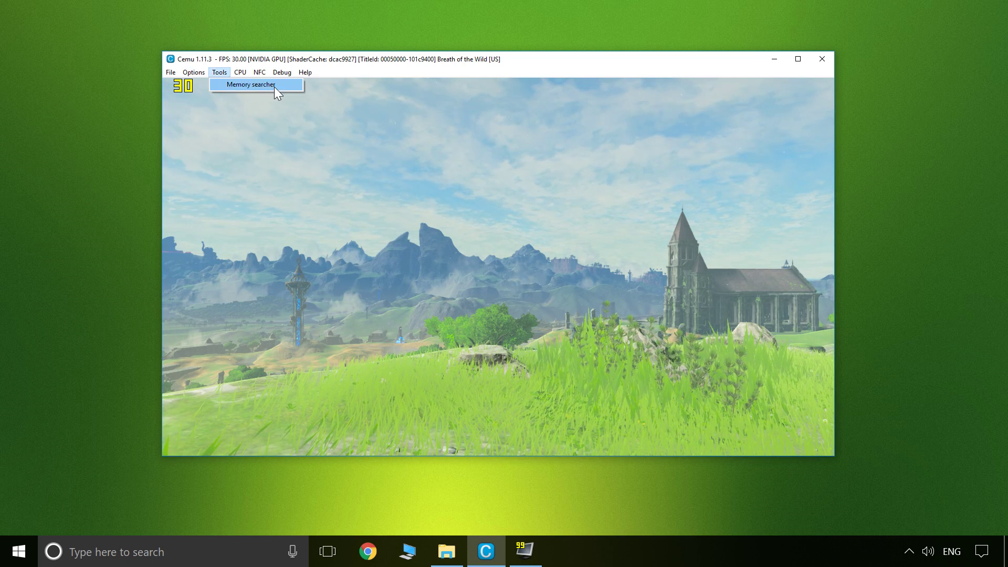
mouse_move(185, 67)
click(219, 105)
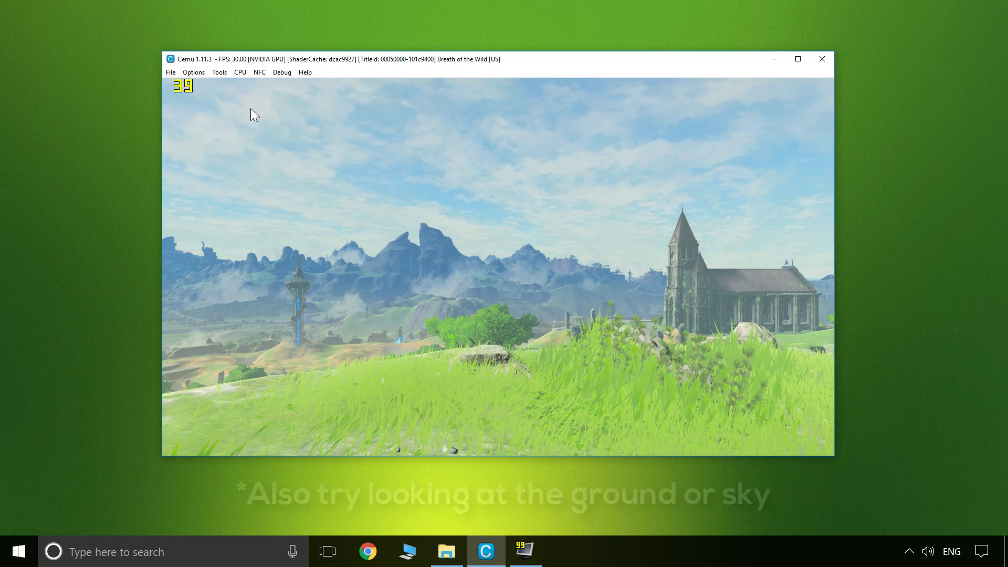